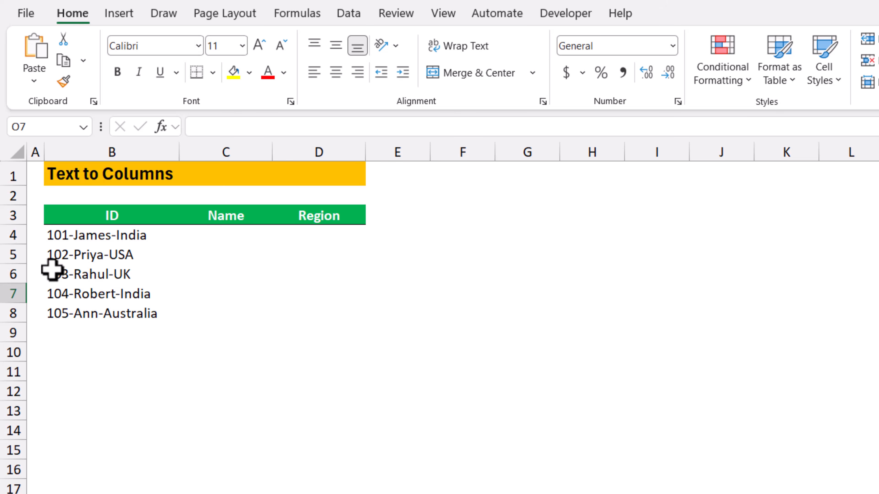
Step: Split the ID entries in B4:B8 into ID, Name and Region using Text to Columns, delimited by the custom character "-"
drag(65, 234, 71, 317)
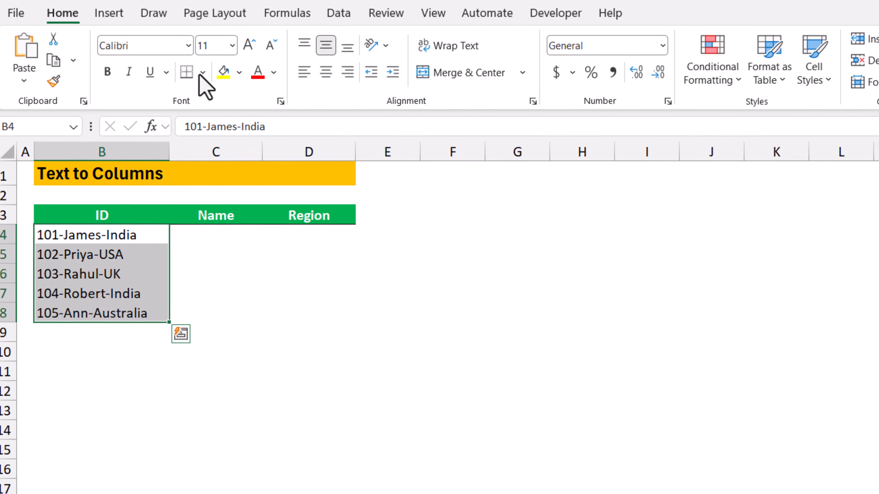
click(353, 13)
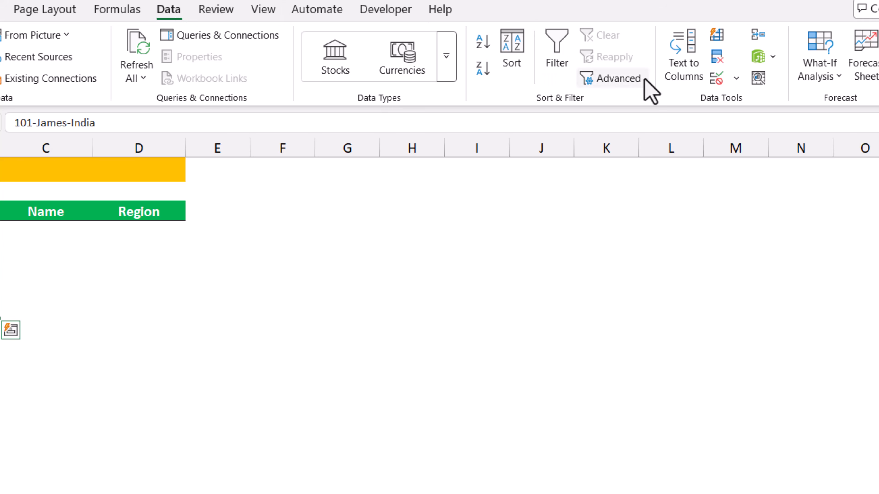
click(689, 70)
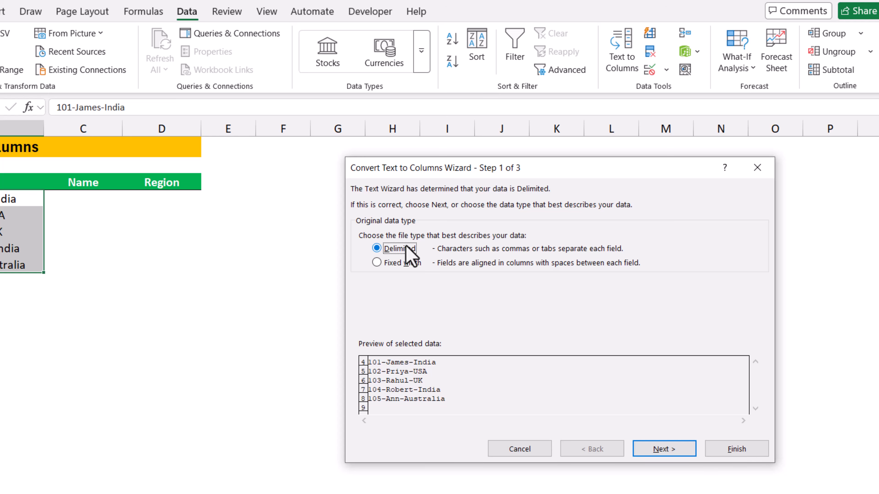
click(680, 455)
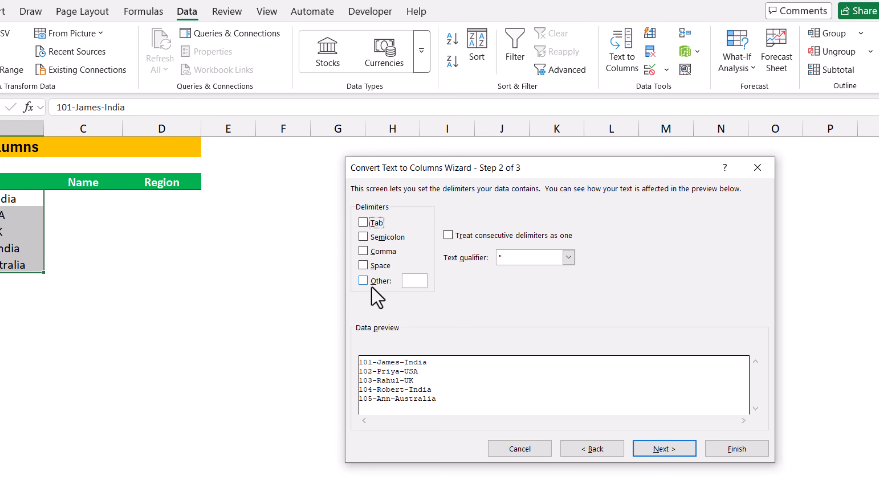
click(379, 281)
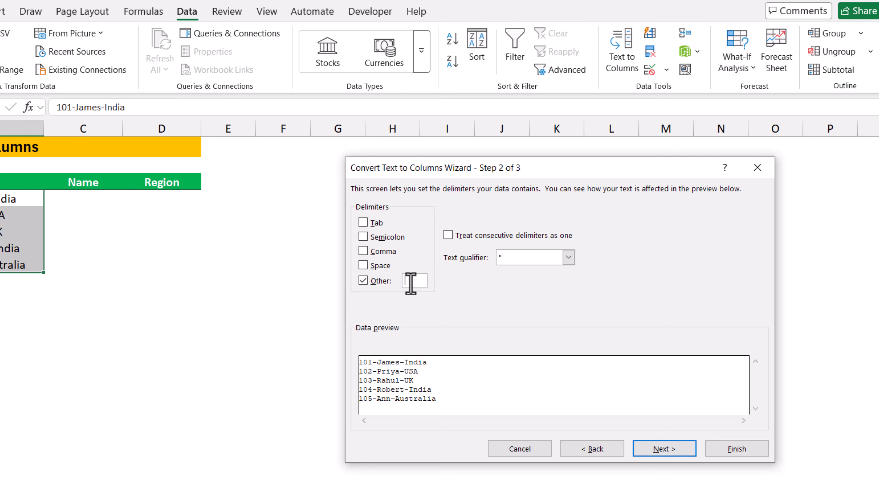
text(-)
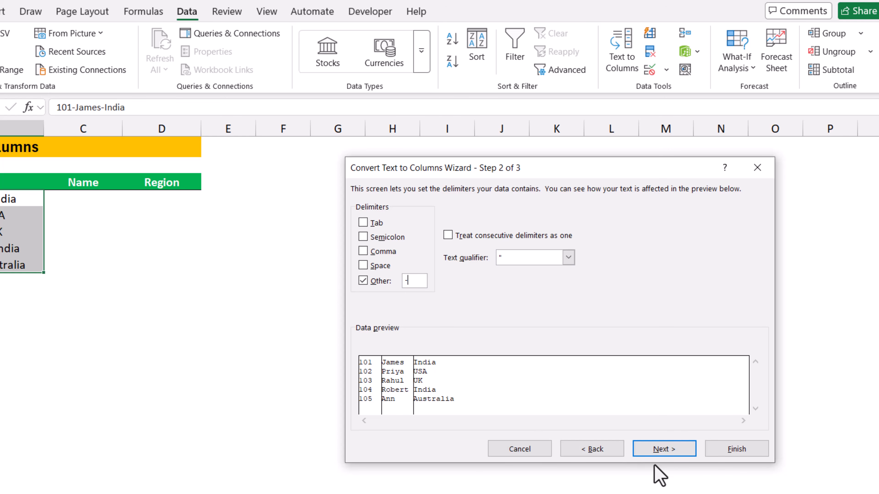
click(666, 450)
click(791, 450)
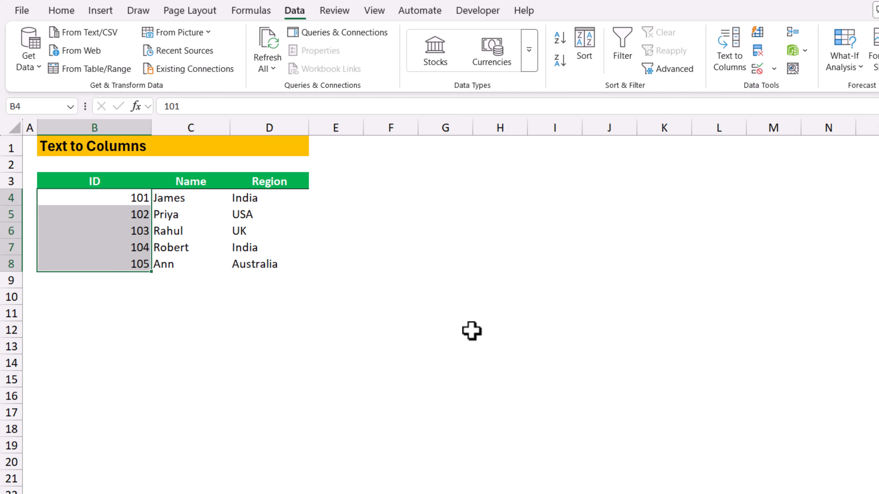
click(421, 266)
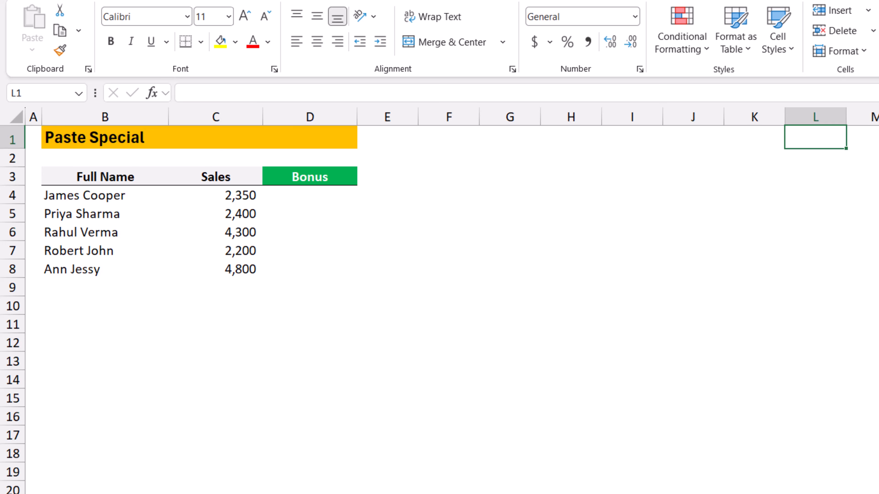
Step: Enter the formula =C4*10% in the first Bonus cell, D4
click(322, 200)
text(=)
key(Left)
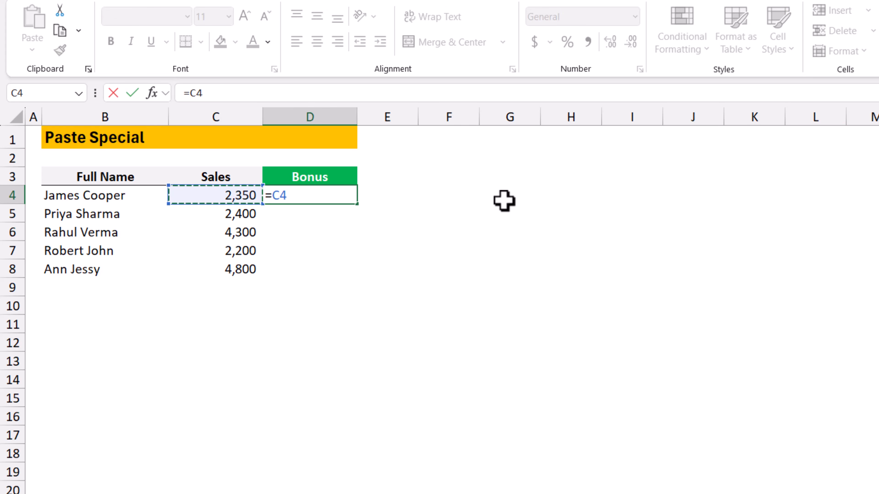
text(*)
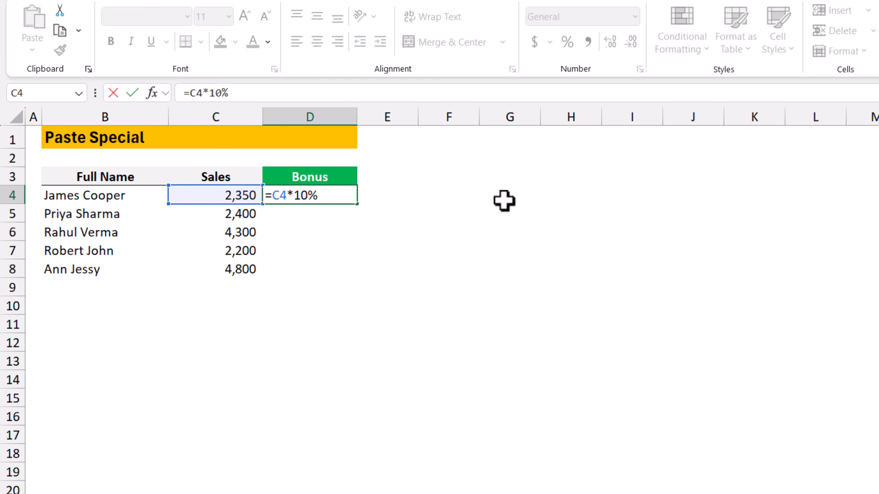
key(Return)
key(Up)
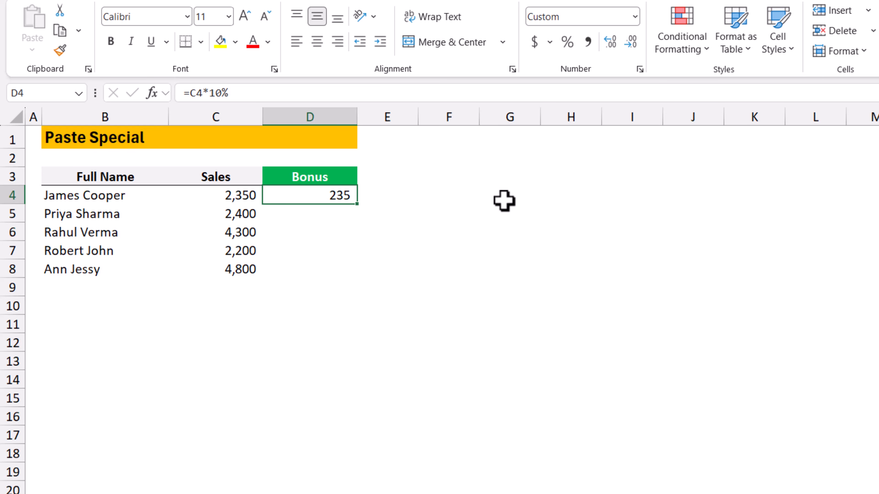
Step: Copy the bonus formula from D4 down to D8 and clear the contents of D4:D8
key(ctrl+c)
key(shift+Down)
key(shift+Down)
key(shift+Down)
key(shift+Down)
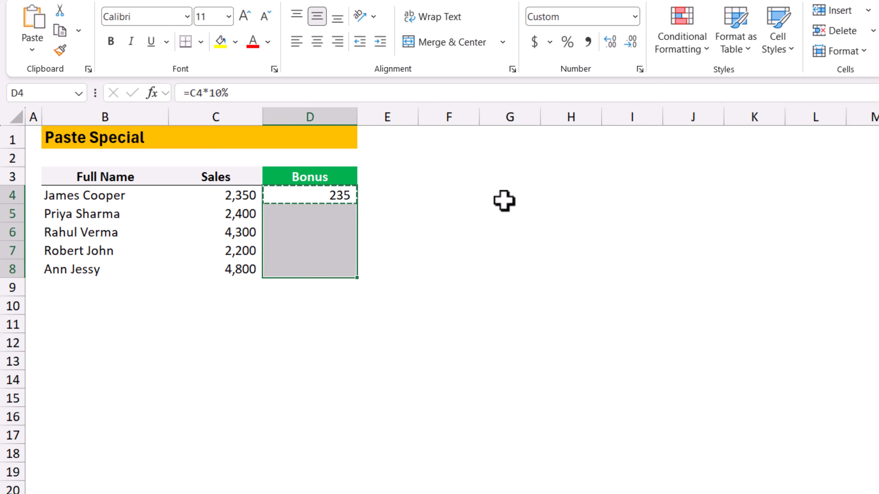
key(ctrl+v)
key(Escape)
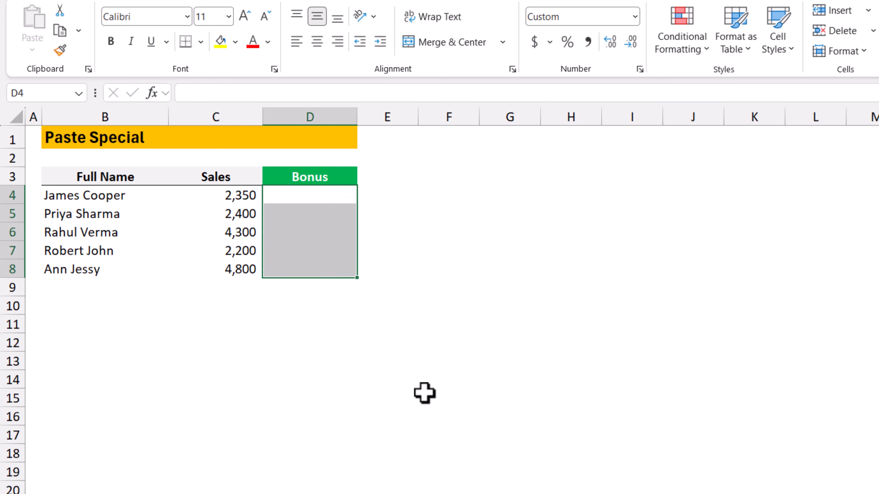
key(Delete)
Step: Enter 10% in cell D2 above the Bonus heading
click(345, 157)
text(1)
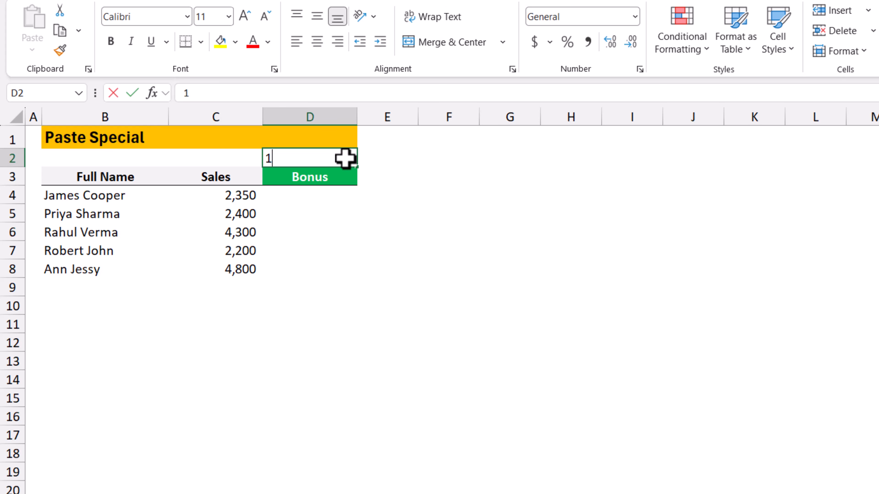
text(0%)
key(Return)
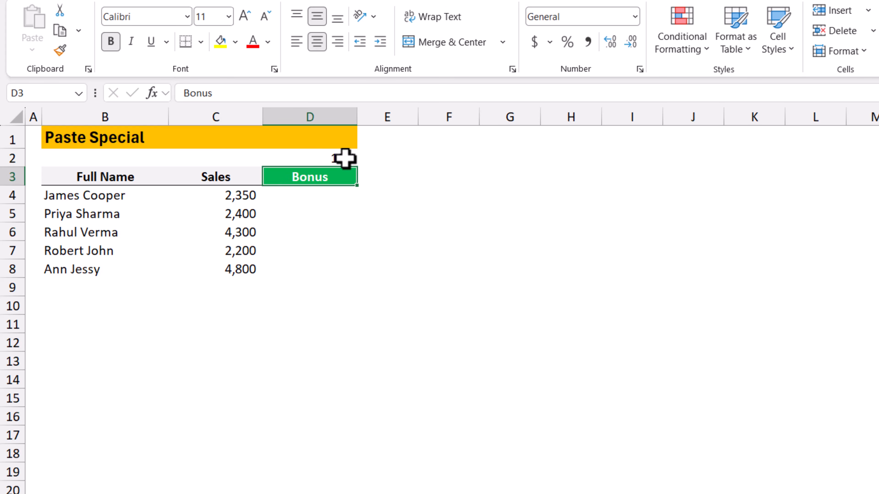
Step: Copy the Sales values in C4:C8 into the Bonus column starting at D4
drag(226, 196, 228, 269)
key(ctrl+c)
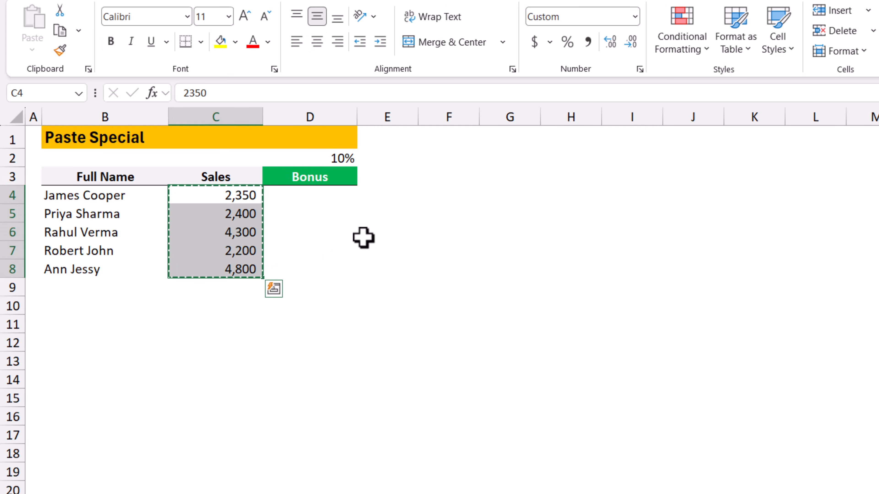
click(333, 194)
key(ctrl+v)
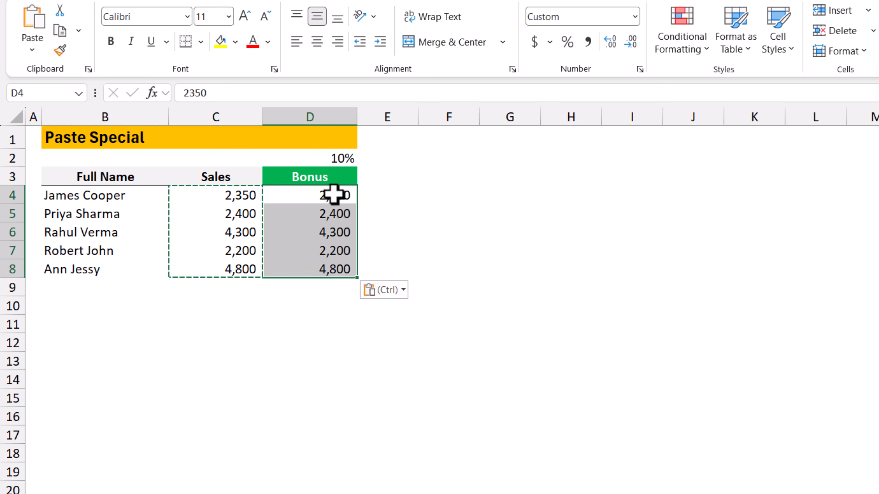
key(Escape)
Step: Multiply the Bonus values in D4:D8 by the percentage in D2 using Paste Special with the Multiply operation
key(Up)
key(Up)
key(ctrl+c)
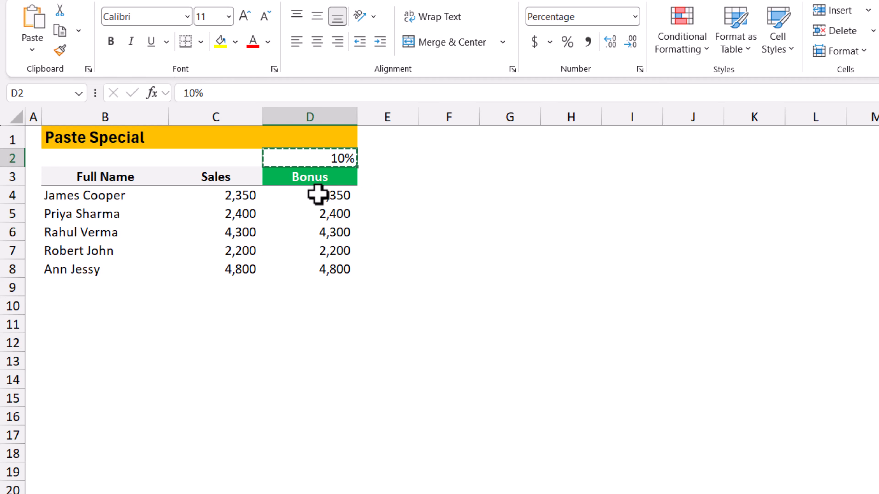
drag(317, 194, 316, 263)
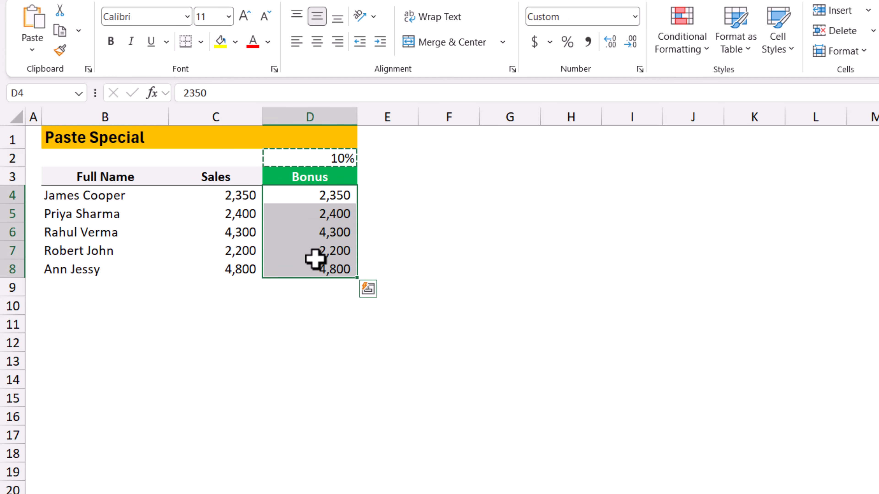
click(32, 51)
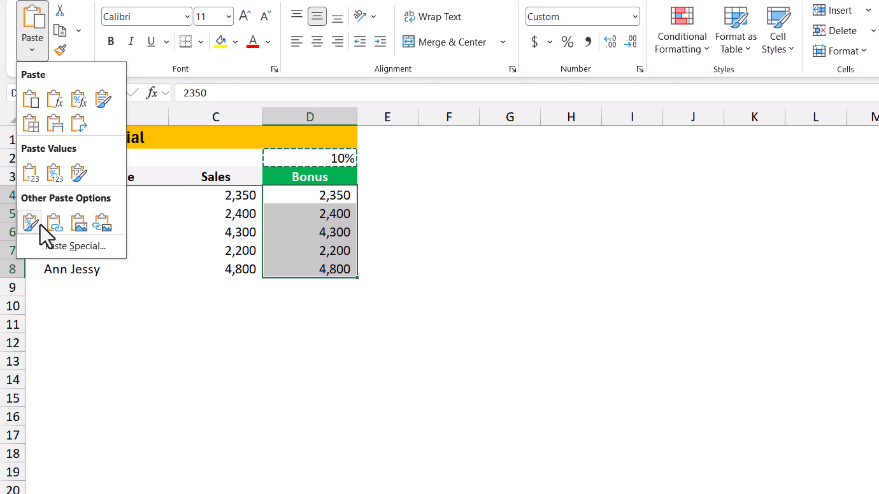
click(41, 245)
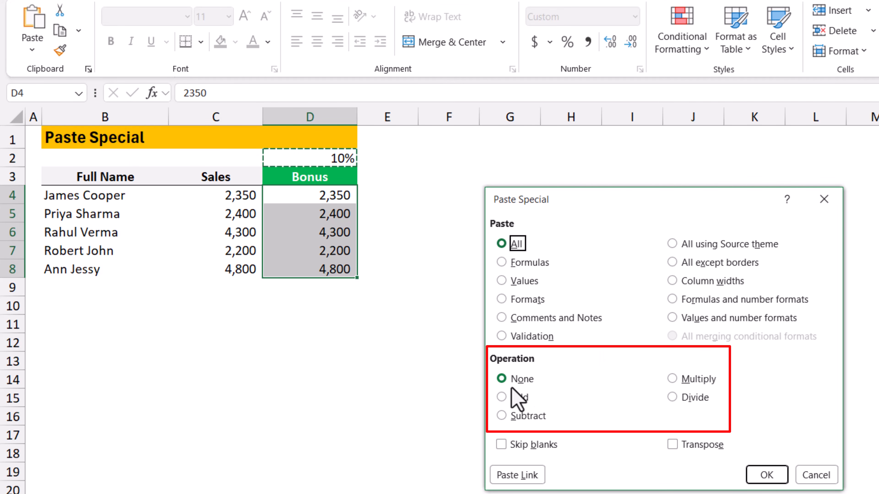
click(702, 380)
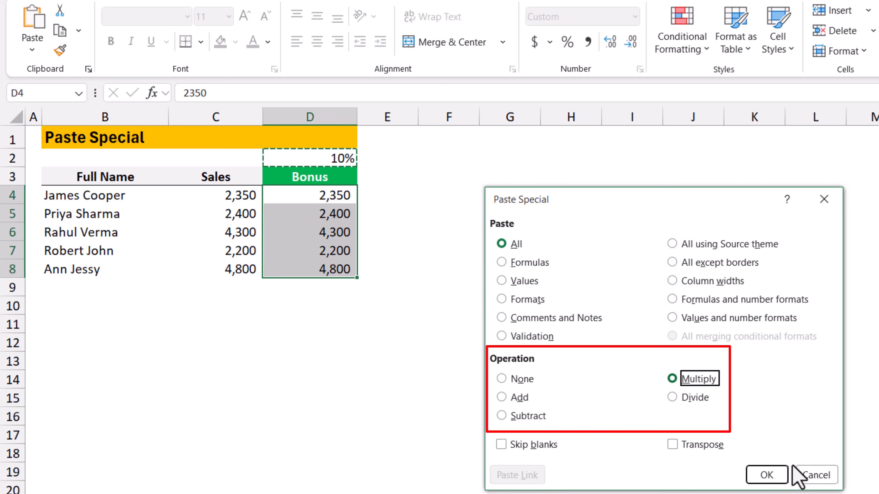
click(766, 476)
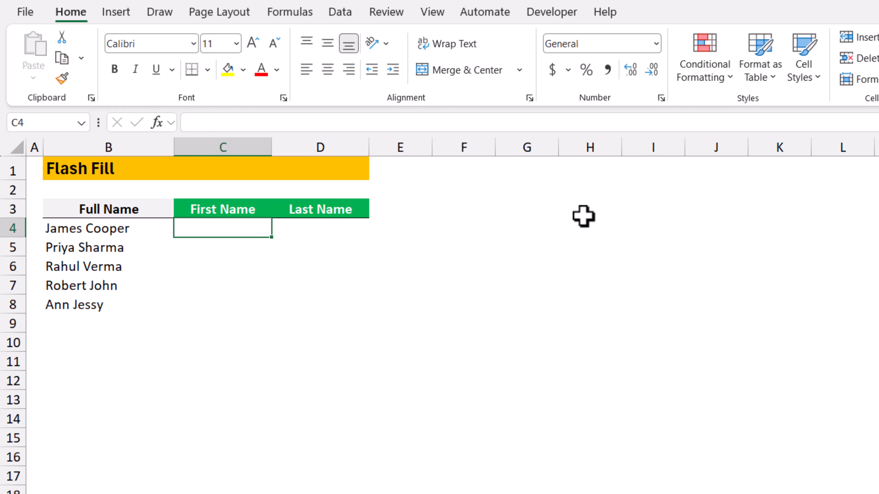
Step: Enter the first person's first name in C4 and Flash Fill the rest of the First Name column
text(ames)
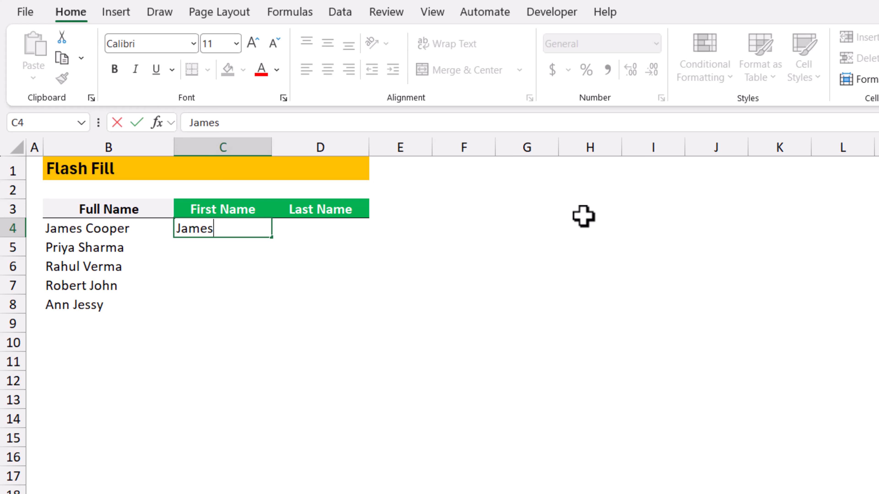
key(Return)
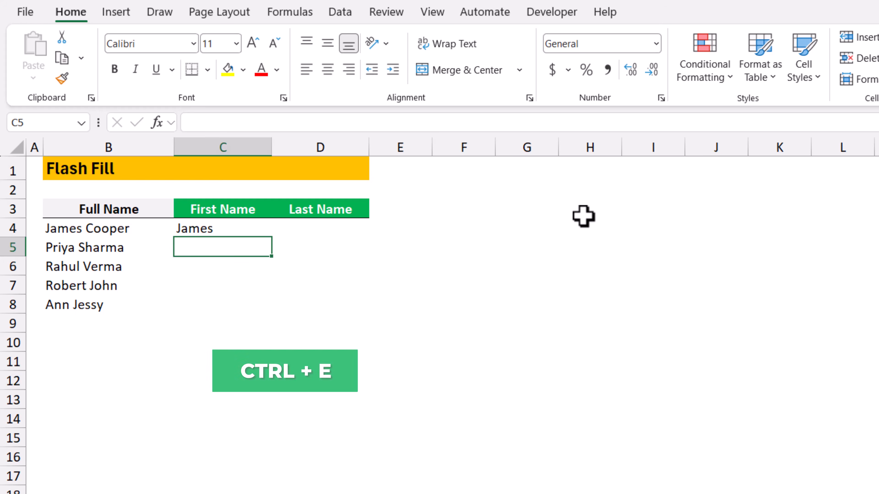
key(ctrl+e)
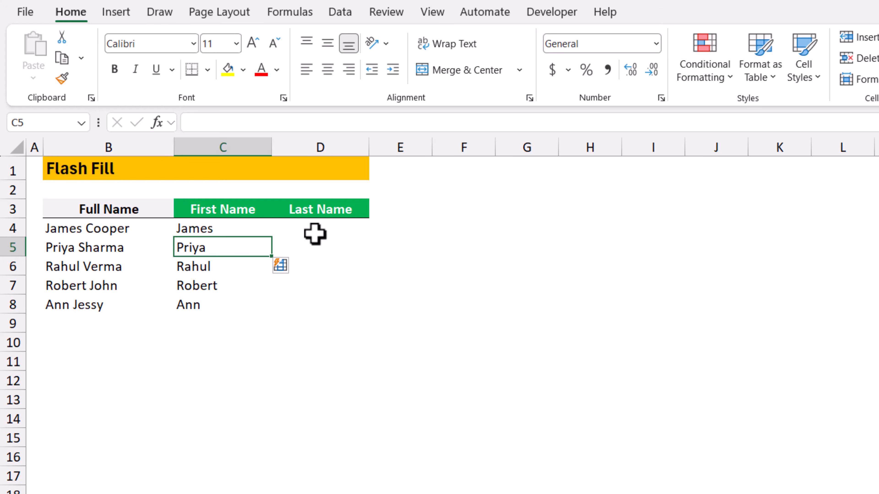
Step: Enter the first person's last name in D4 and Flash Fill the rest of the Last Name column
key(Up)
key(Right)
text(Cooper)
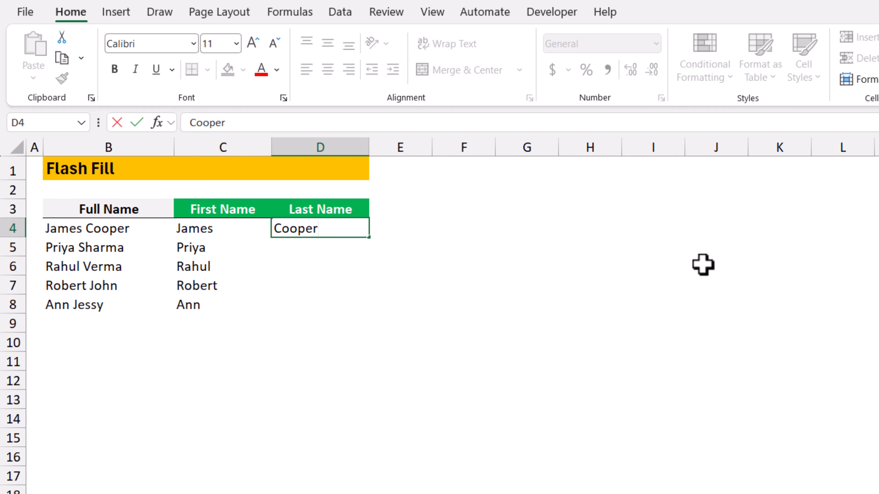
key(Return)
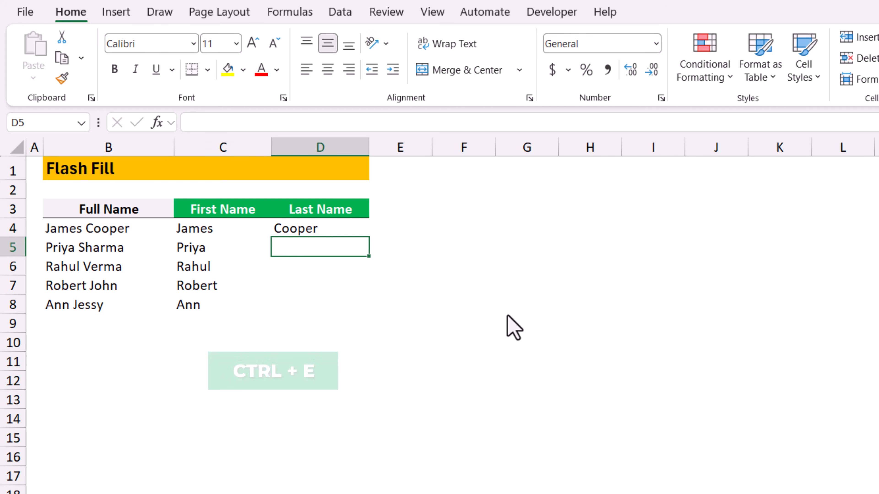
key(ctrl+e)
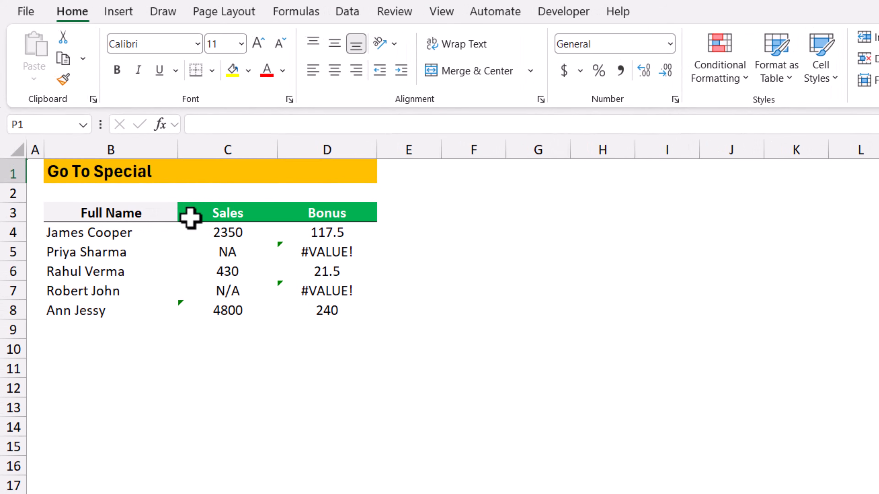
Step: Examine the Sales entries in C4:C8 and the Bonus formulas in D4:D8 of the Go To Special sheet
click(235, 230)
click(343, 234)
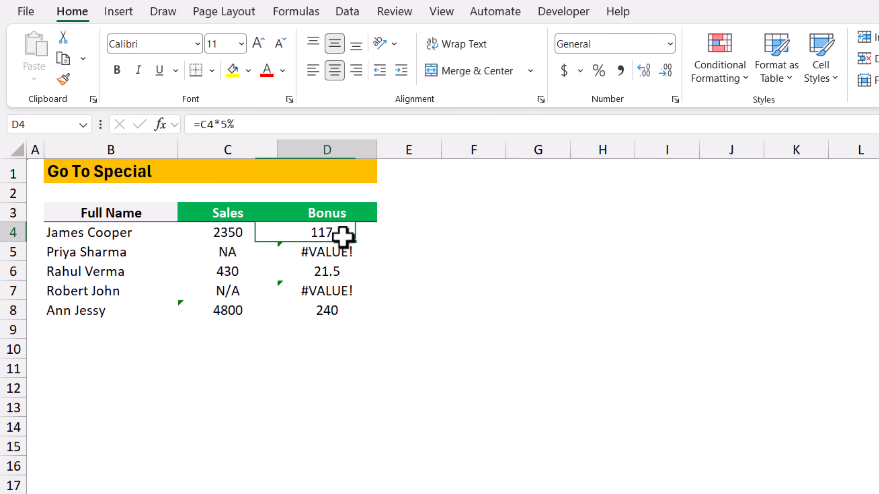
drag(227, 230, 225, 301)
drag(338, 232, 338, 309)
click(818, 300)
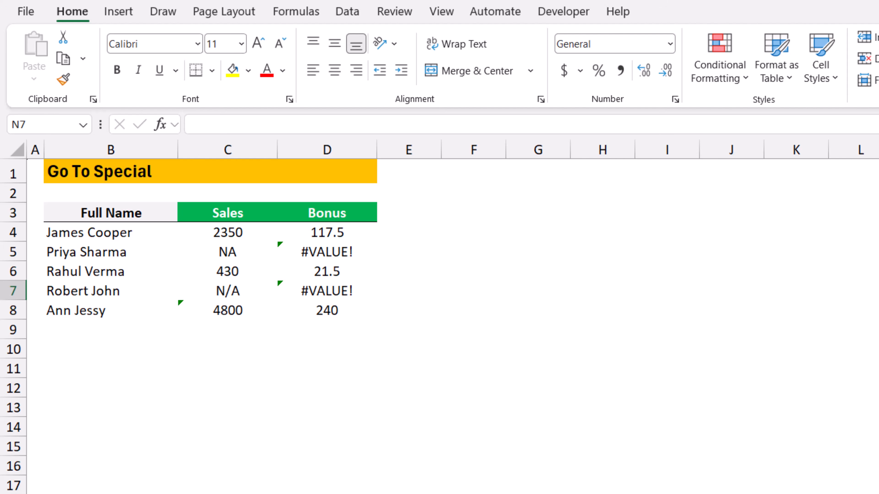
key(Down)
key(Down)
key(Down)
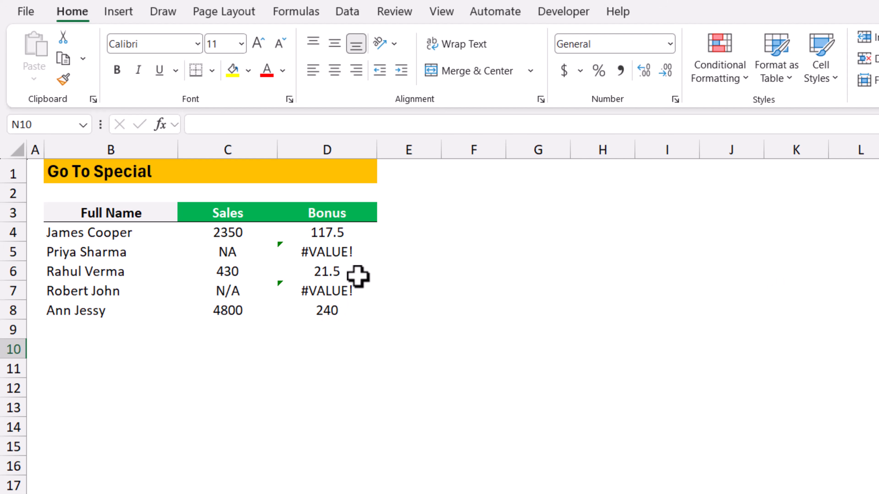
Step: Use Go To Special to select only the text constants in Sales cells C4:C8 and fill them with the lightest orange theme color
drag(242, 233, 232, 310)
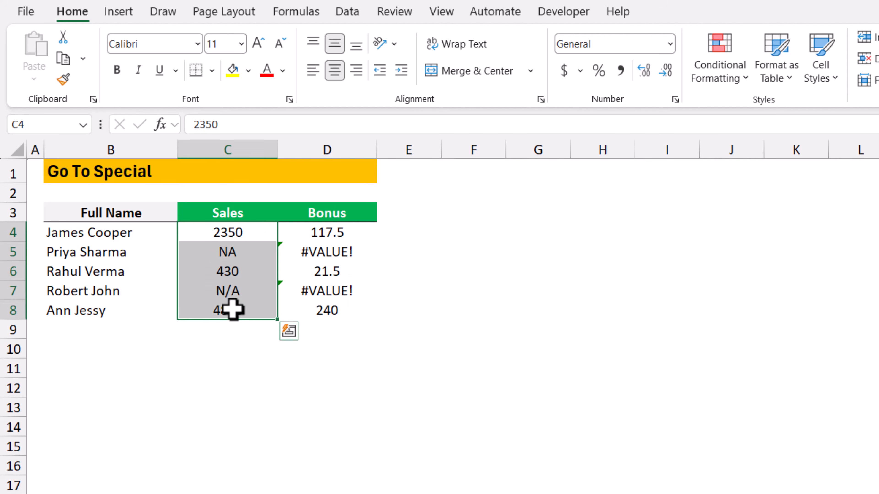
key(ctrl+g)
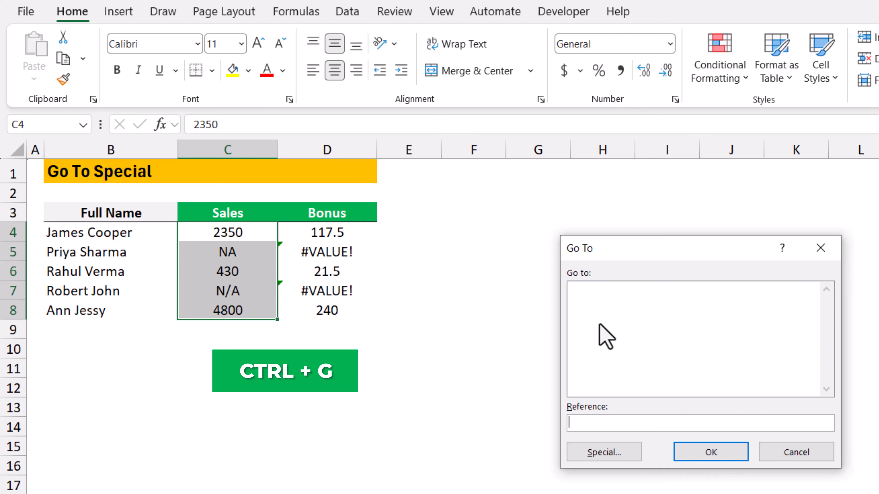
click(598, 457)
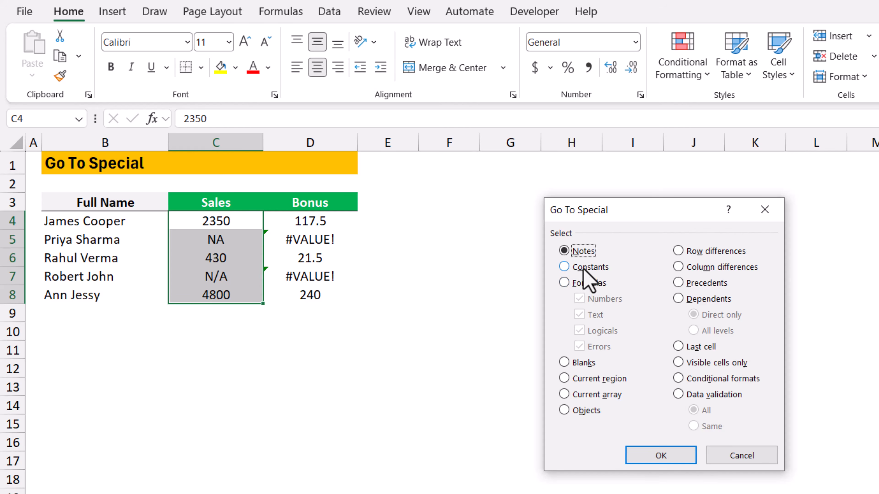
click(584, 270)
click(581, 303)
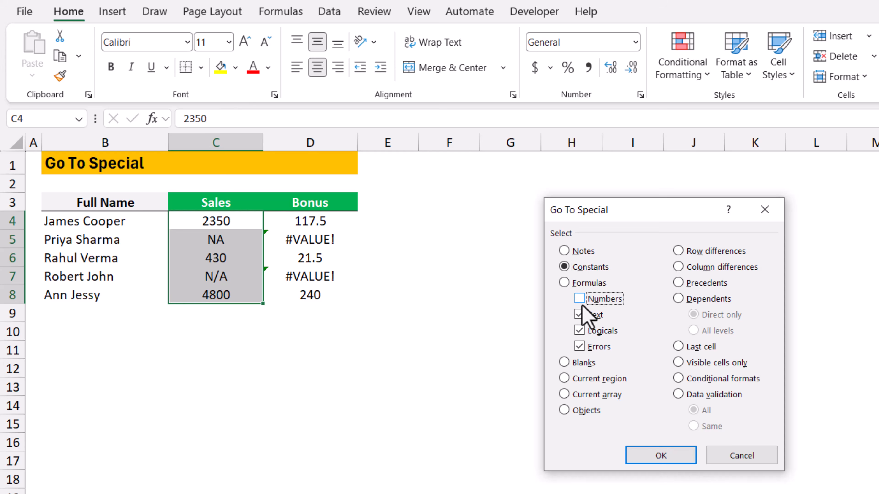
click(584, 333)
click(585, 349)
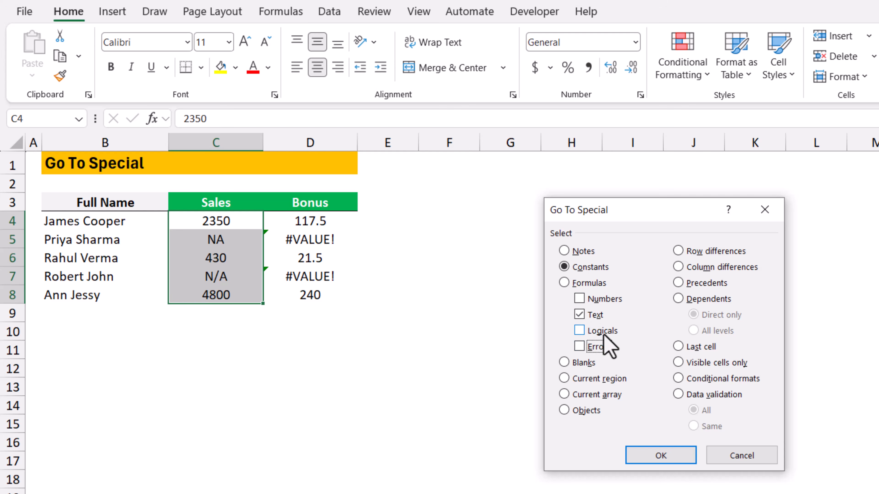
click(642, 459)
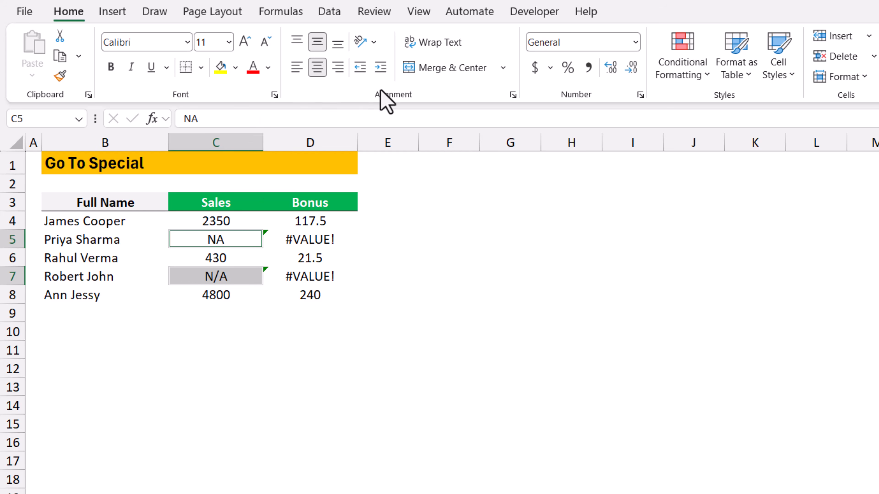
click(236, 69)
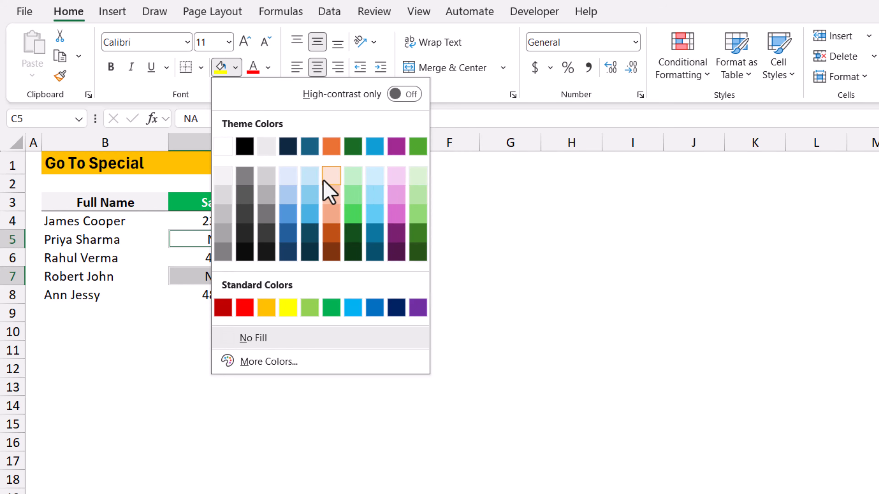
click(331, 176)
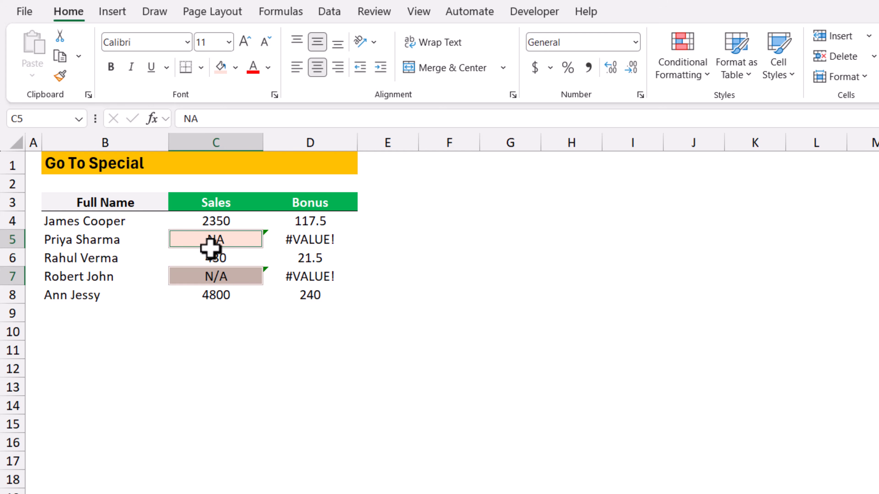
Step: Use Go To Special to select only the formulas with errors in Bonus cells D4:D8 and fill them with standard amber-orange
drag(305, 222, 305, 293)
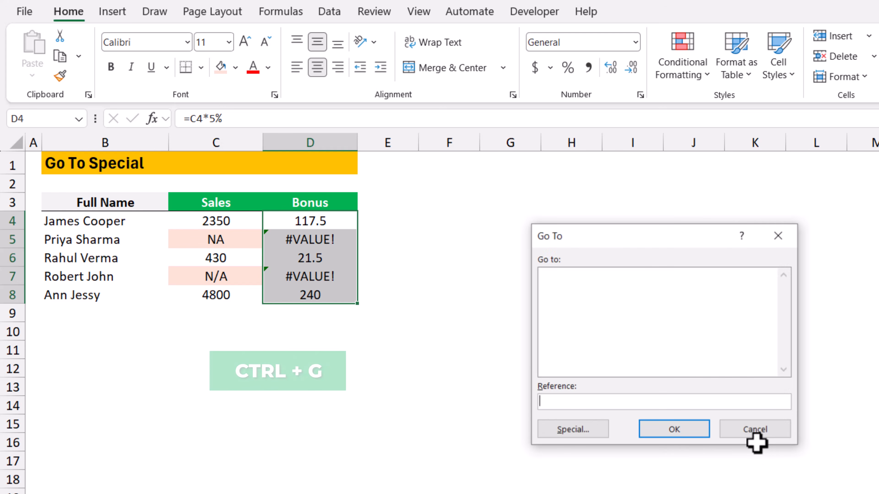
click(567, 434)
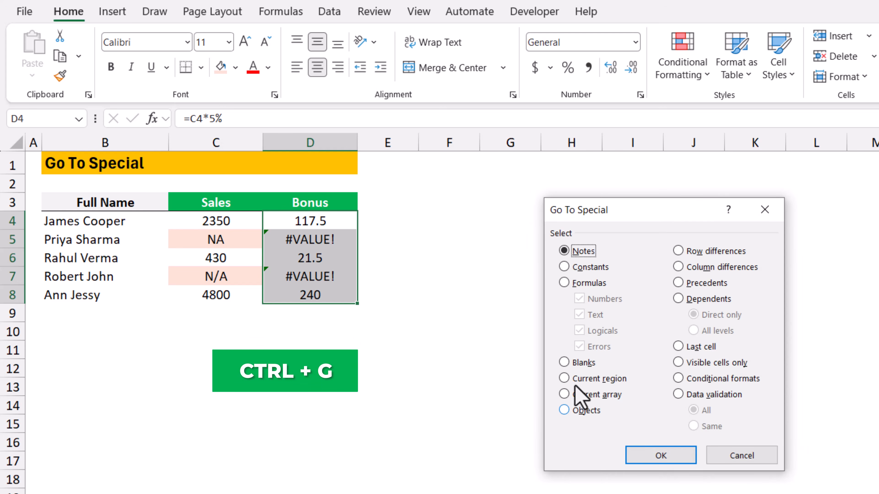
click(580, 284)
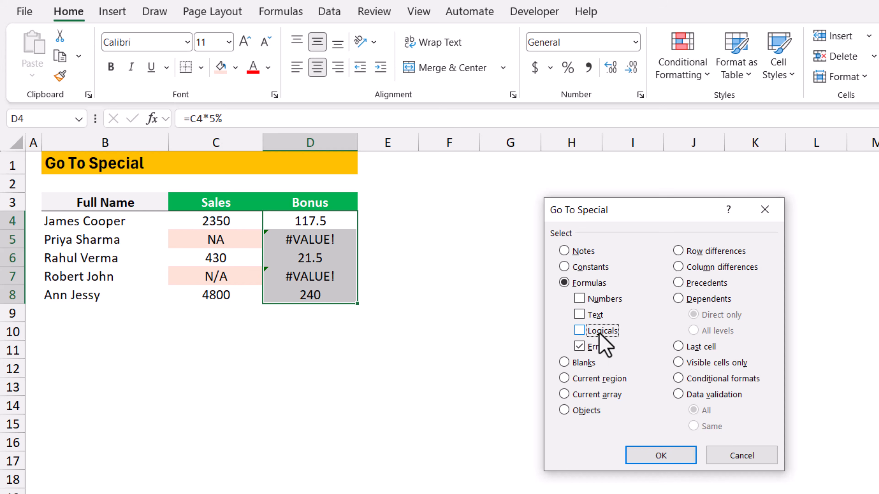
click(662, 456)
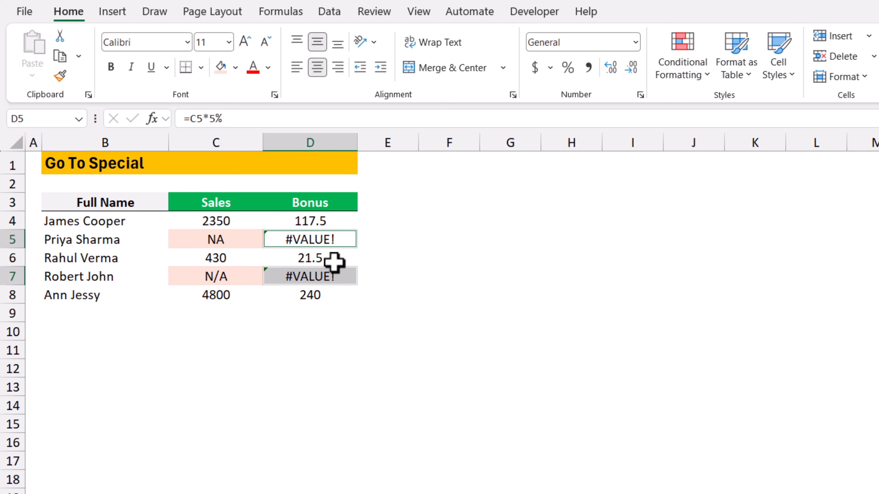
click(235, 67)
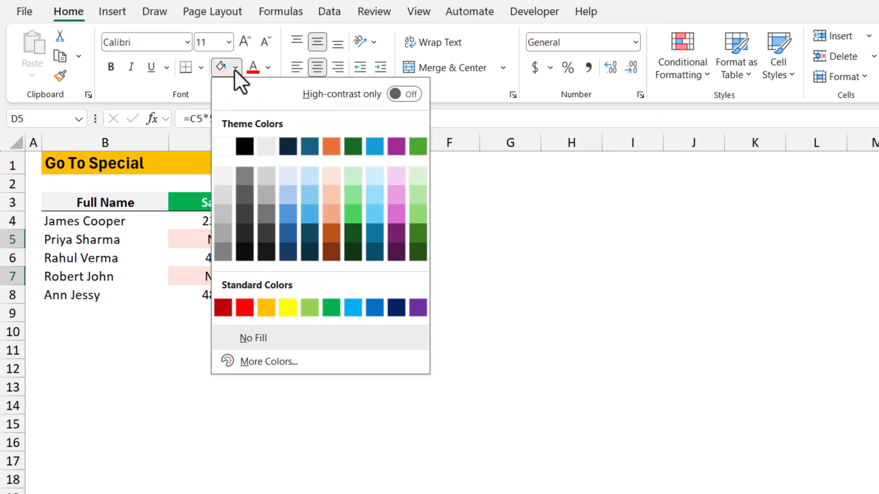
click(266, 307)
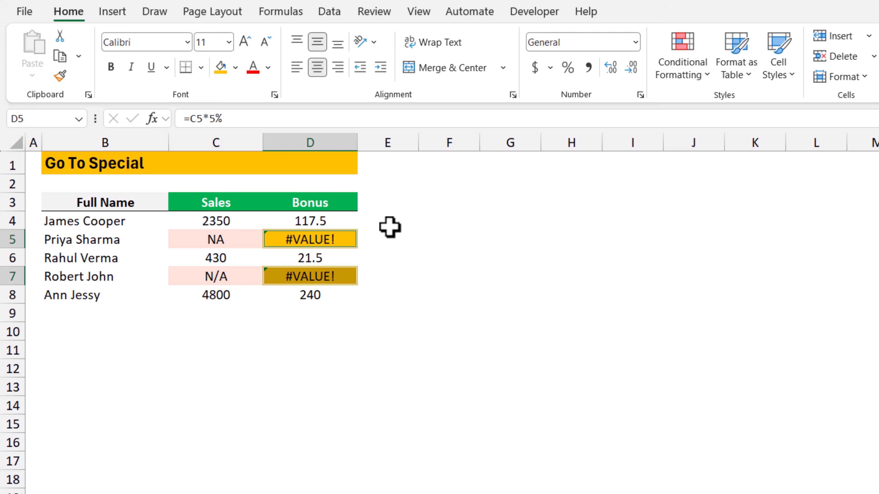
click(455, 209)
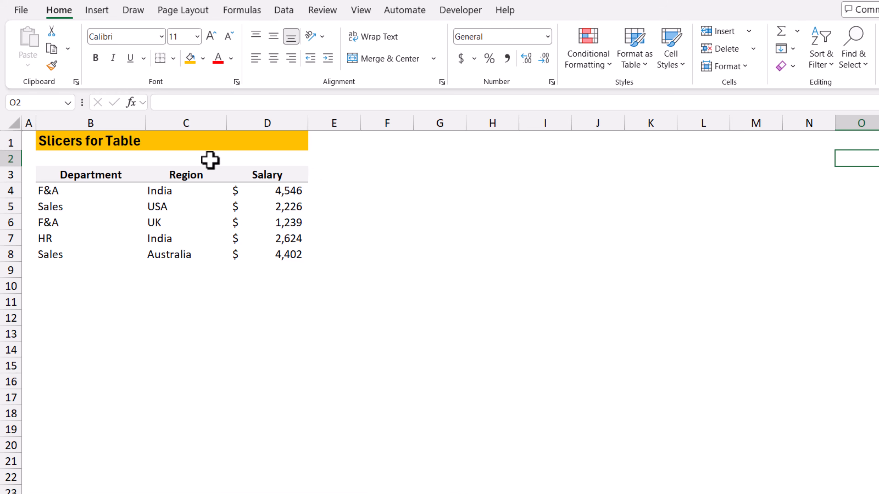
Step: Convert the range B3:D8 on the Slicers for Table sheet into a table with headers
click(89, 172)
click(259, 224)
drag(100, 174, 261, 253)
key(ctrl+t)
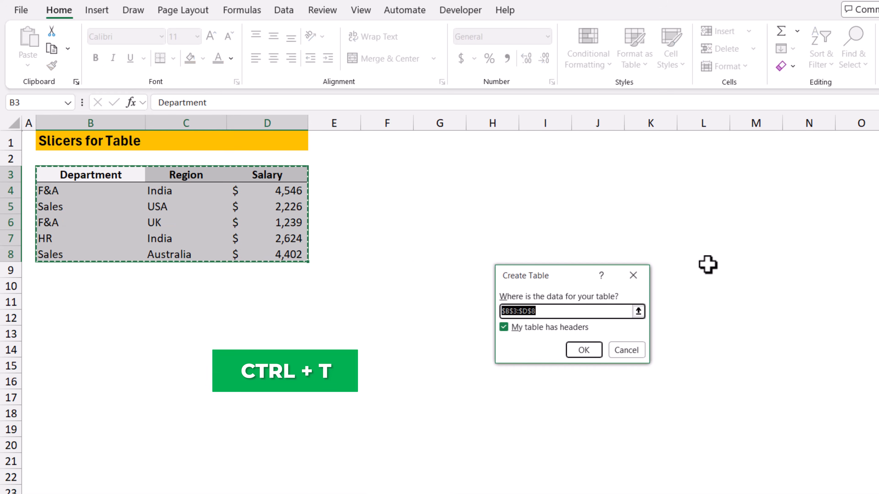
click(588, 355)
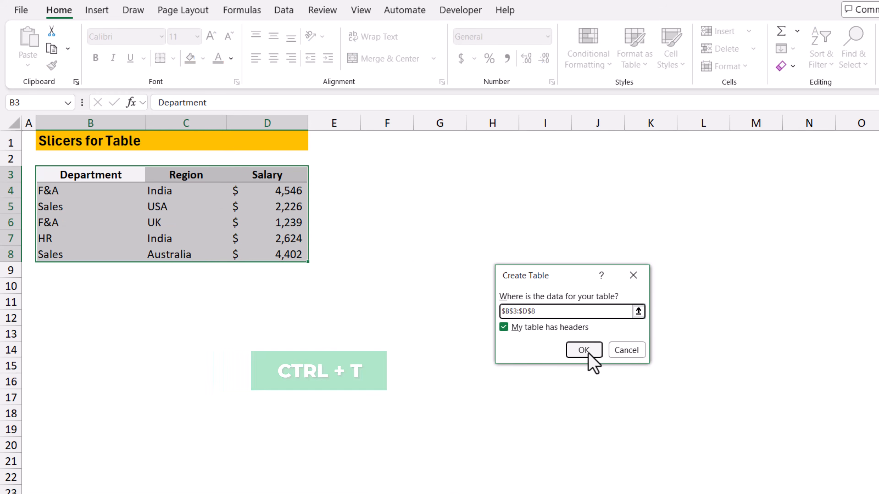
click(383, 192)
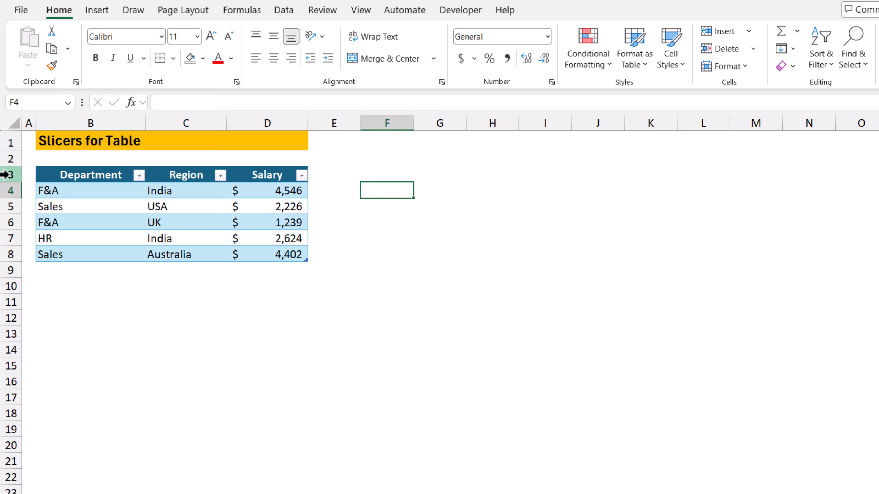
Step: Insert four blank rows above the table, starting at row 3
drag(4, 175, 12, 217)
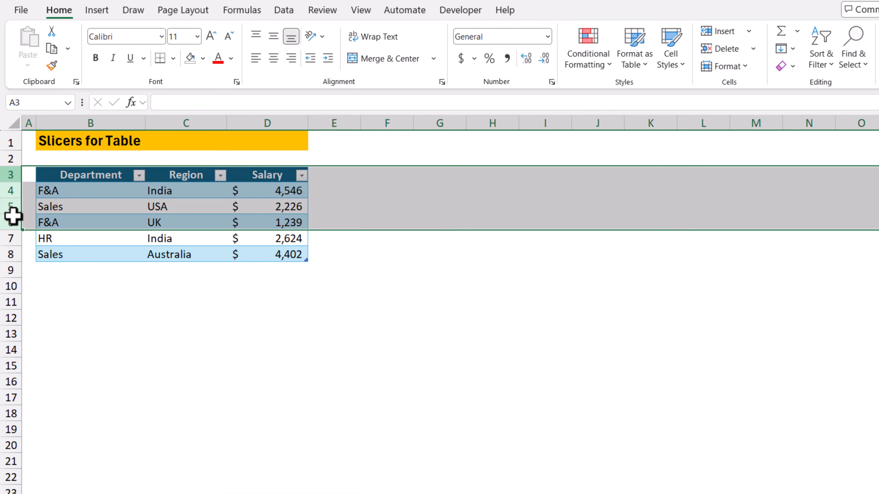
right_click(91, 195)
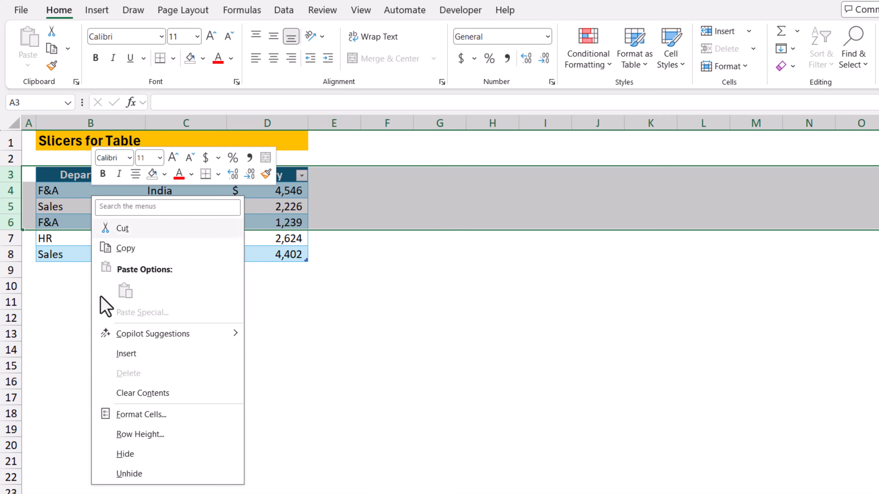
click(134, 354)
click(86, 204)
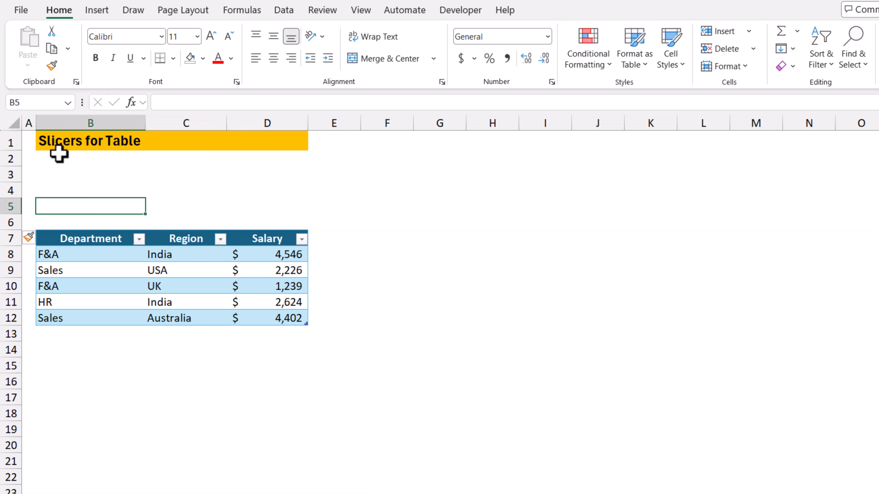
click(68, 170)
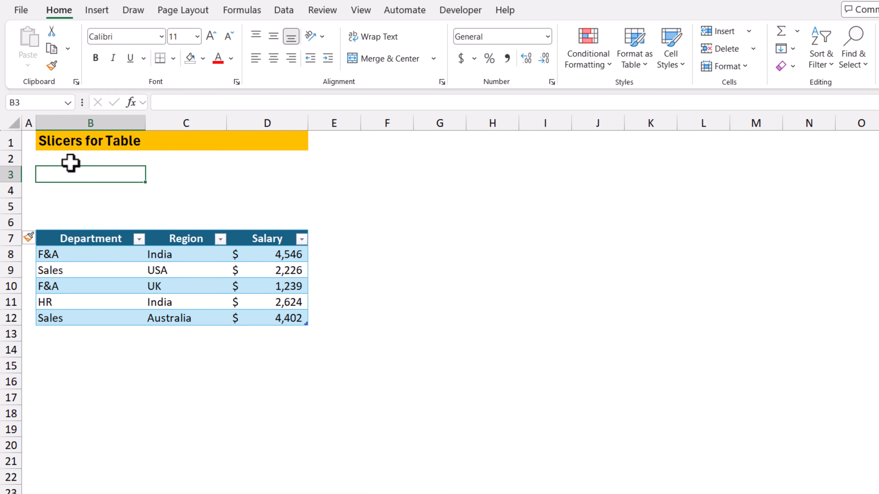
Step: Insert slicers for the table's Department and Region fields
click(157, 299)
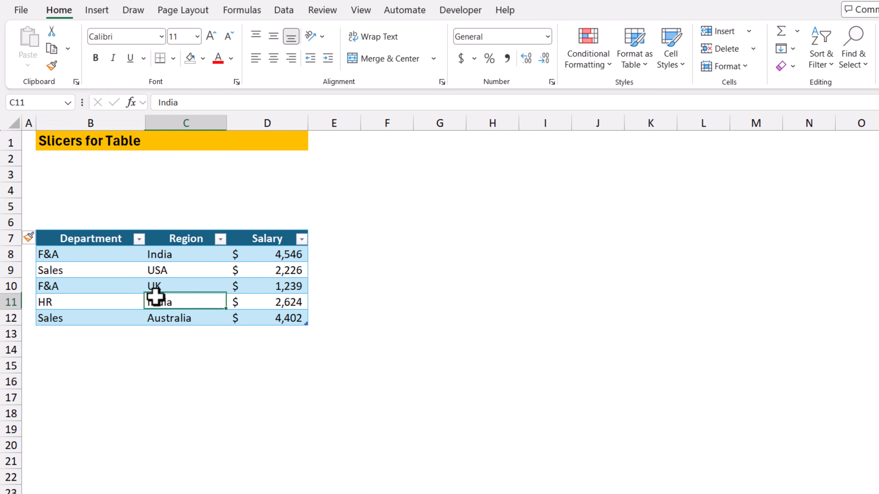
click(567, 11)
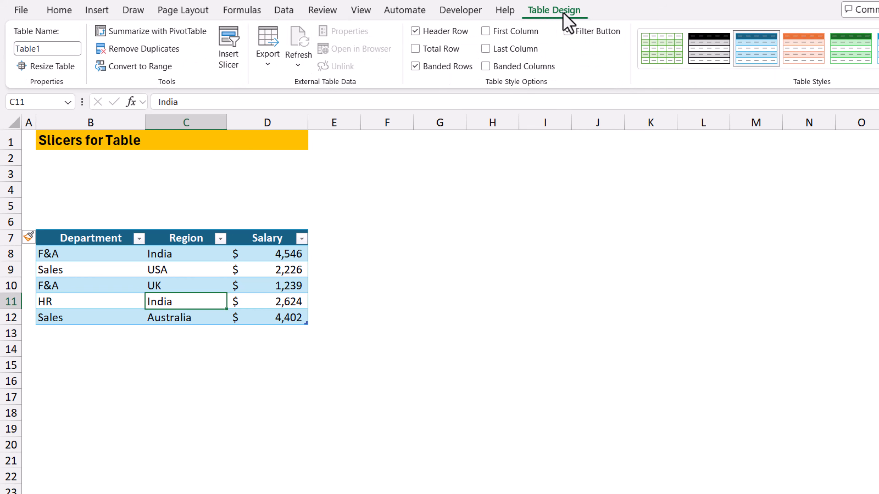
click(232, 55)
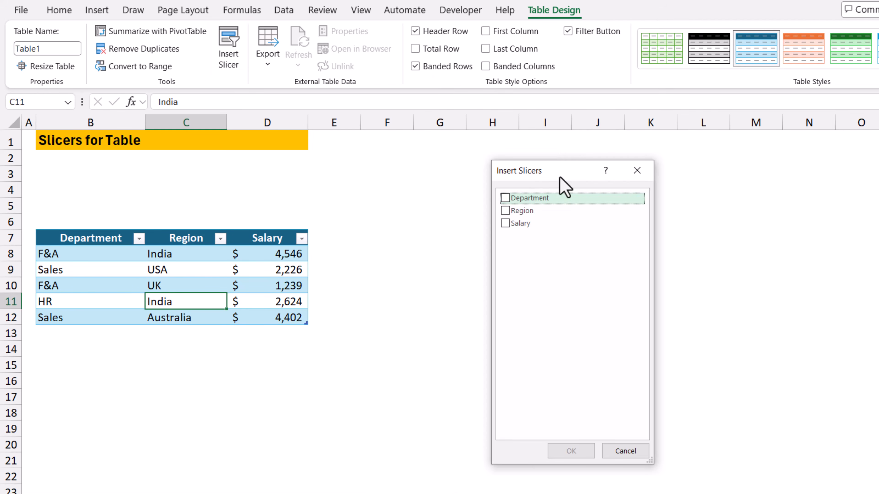
click(506, 198)
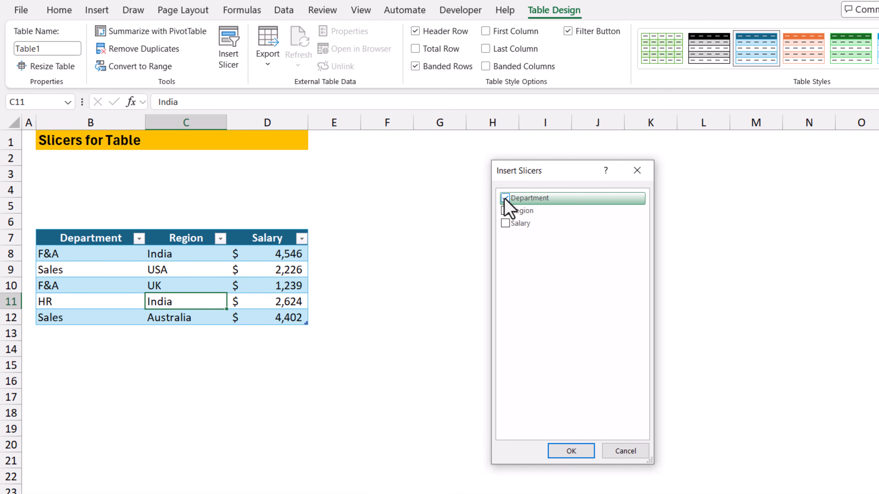
click(505, 211)
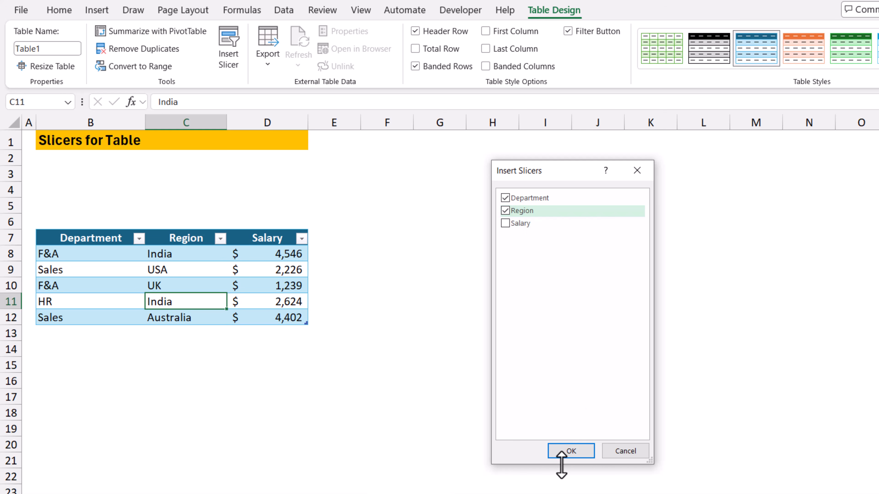
click(570, 454)
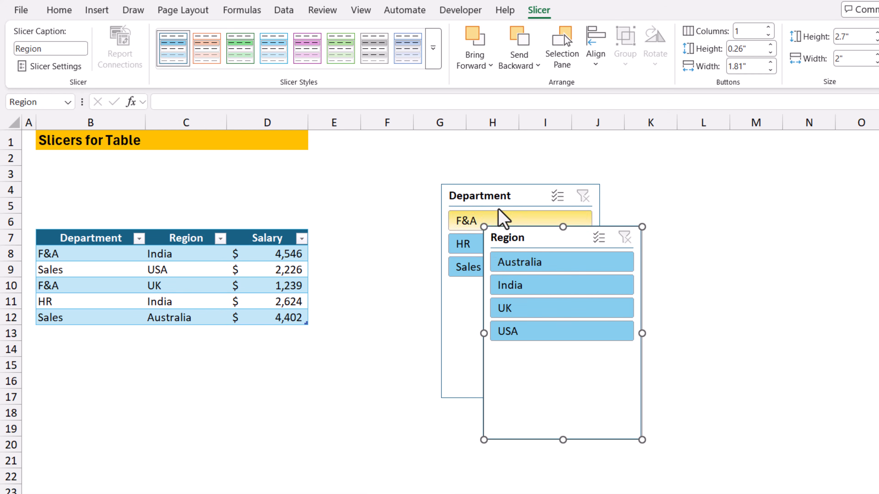
Step: Move both slicers onto columns B to D, narrow them and place Department and Region side by side, with Department about 1.16 inches wide
shift+click(511, 210)
drag(511, 210, 106, 188)
click(345, 191)
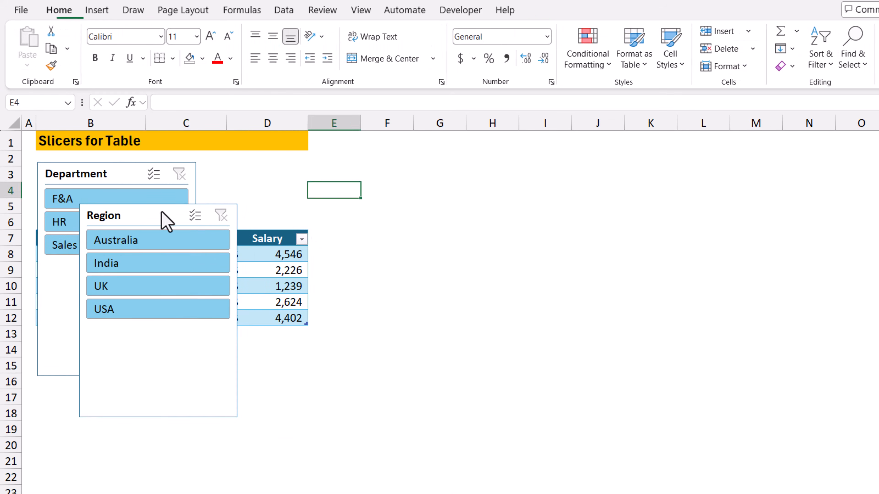
drag(142, 215, 251, 173)
click(170, 276)
drag(196, 270, 127, 262)
drag(242, 173, 197, 175)
drag(301, 271, 259, 274)
drag(215, 175, 256, 169)
Step: Widen the Department slicer toward the Region slicer and shorten both slicers to fit above the table header
click(126, 274)
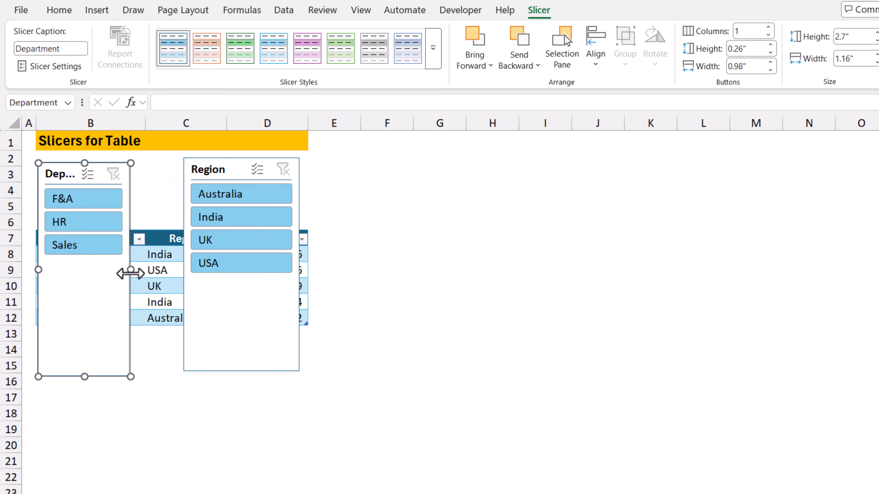
drag(129, 270, 166, 270)
drag(100, 174, 102, 168)
drag(103, 371, 103, 225)
click(245, 371)
drag(242, 372, 240, 227)
Step: Insert two more blank rows above the table header at row 7 to make space for the slicers
right_click(65, 270)
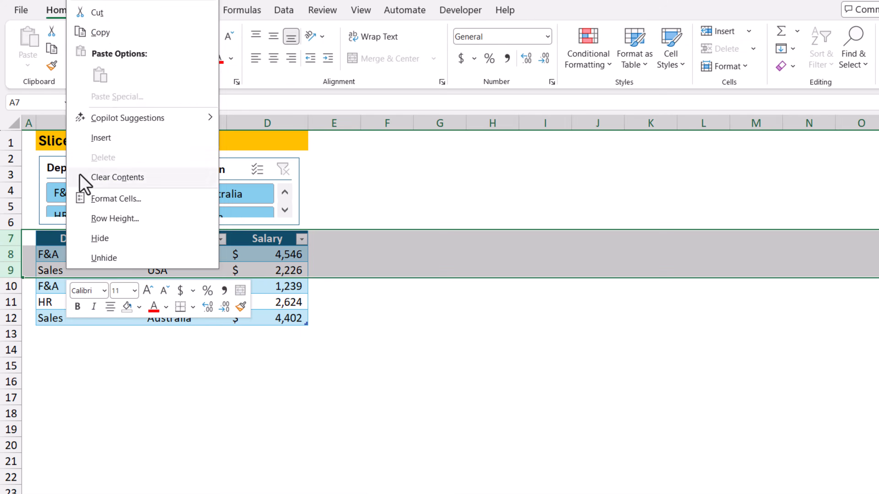
drag(11, 239, 11, 255)
right_click(60, 238)
click(97, 398)
Step: Extend both slicers down to the table header and set their button height to 0.2 inches so all items fit
click(77, 169)
ctrl+click(210, 170)
click(542, 10)
drag(241, 226, 243, 260)
click(771, 53)
click(771, 53)
click(770, 45)
drag(242, 159, 242, 155)
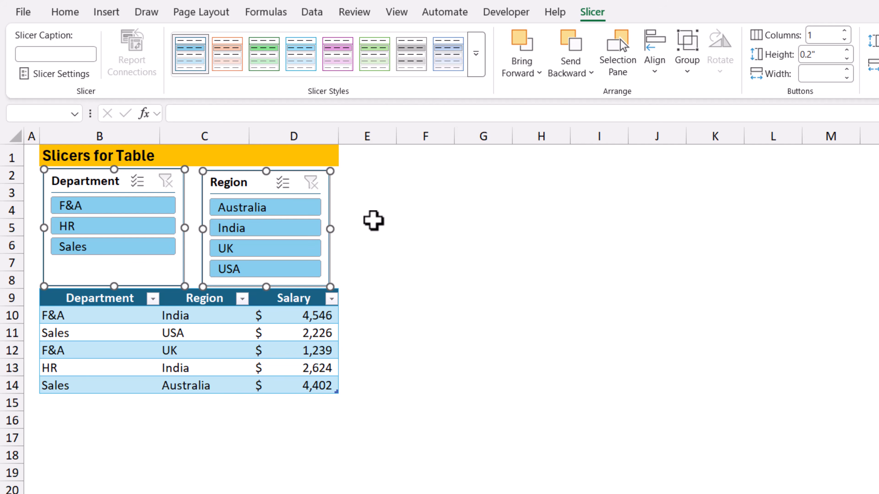
click(353, 213)
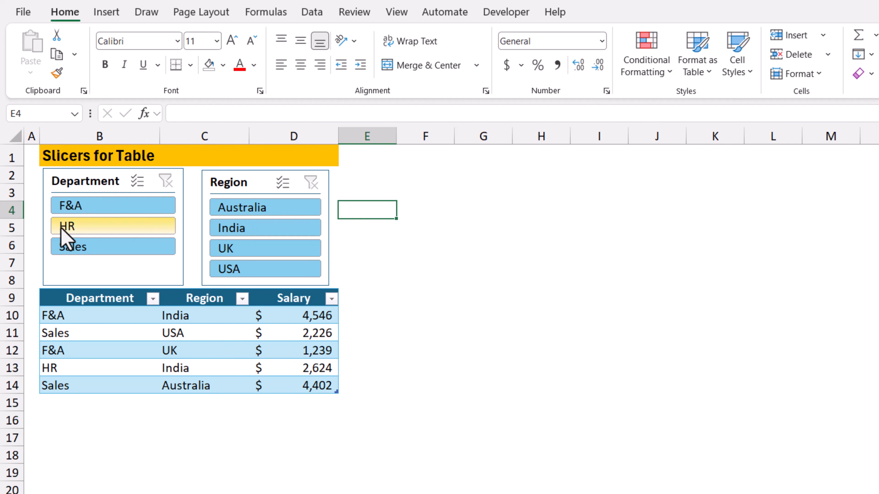
Step: Filter the table by HR, F&A and Sales in turn with the Department slicer and clear the filter
click(73, 228)
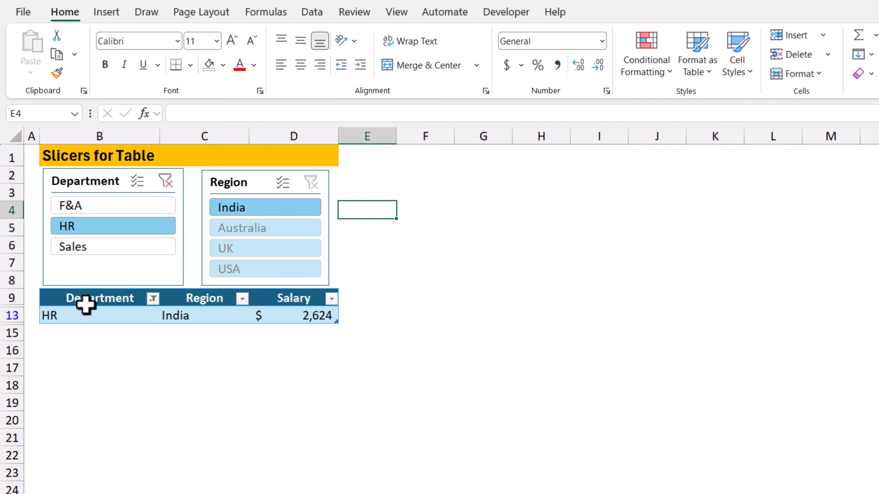
click(73, 208)
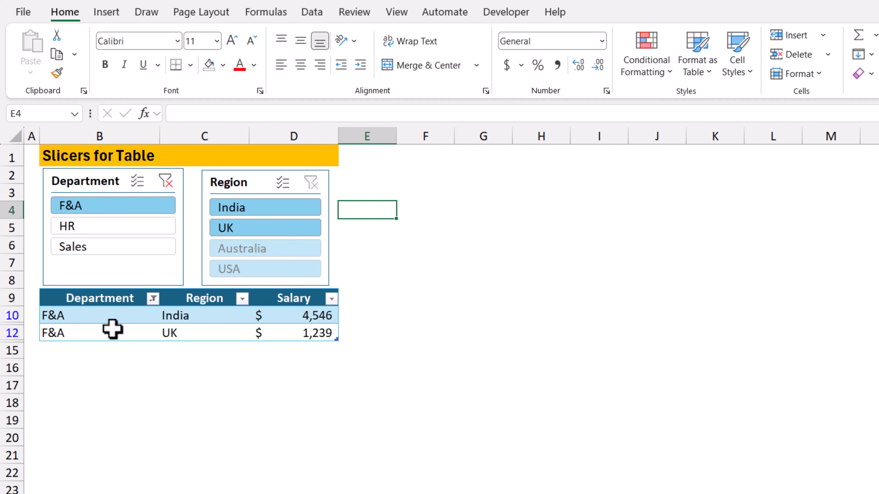
click(99, 253)
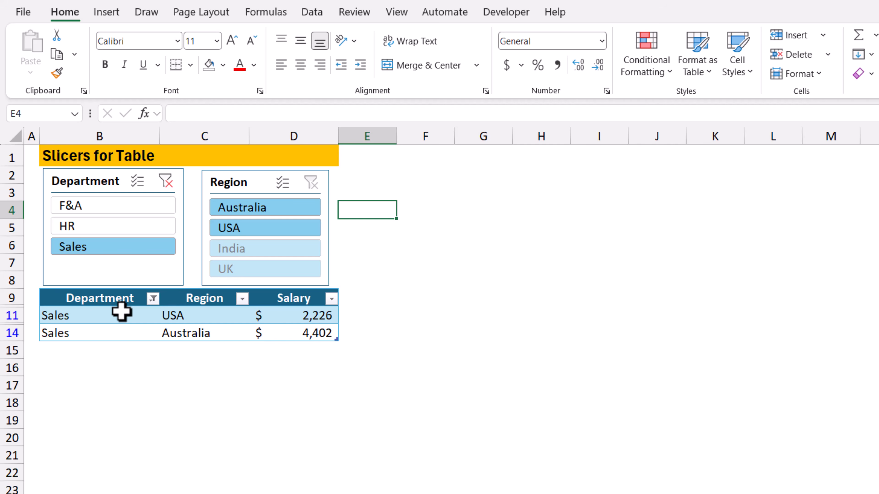
click(169, 183)
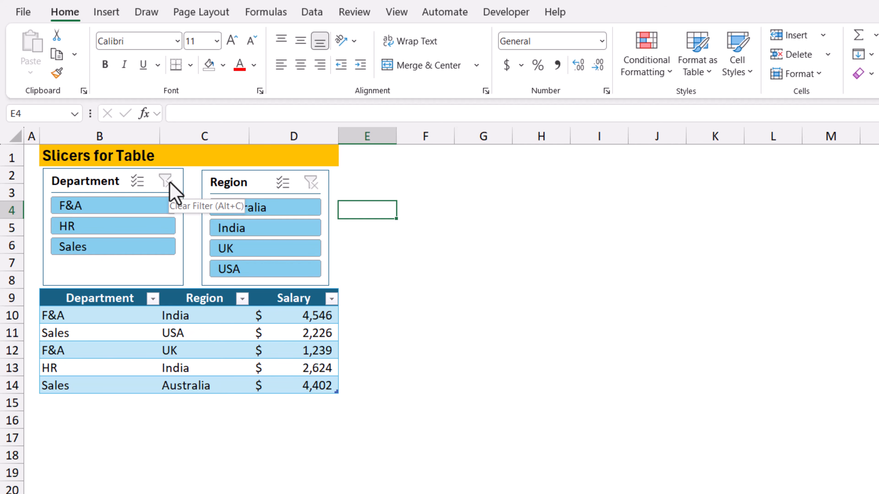
Step: Filter the table by Australia, India and UK in turn with the Region slicer and clear the filter
click(252, 210)
click(250, 226)
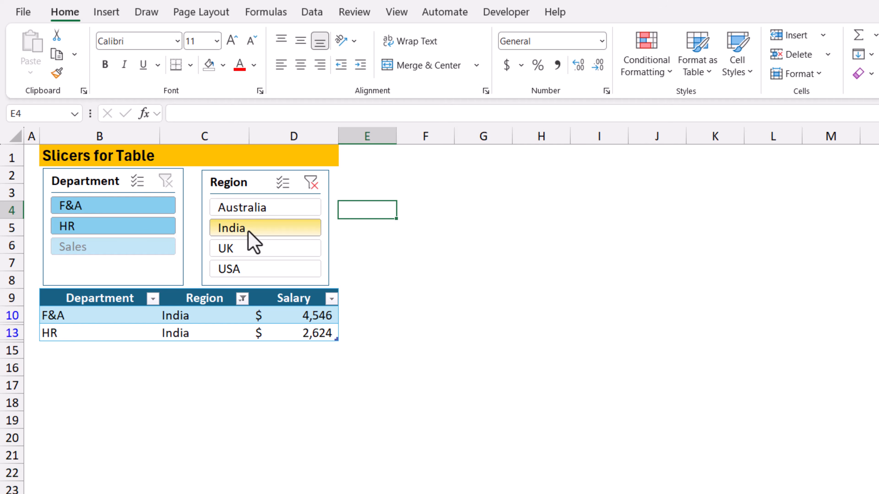
click(253, 255)
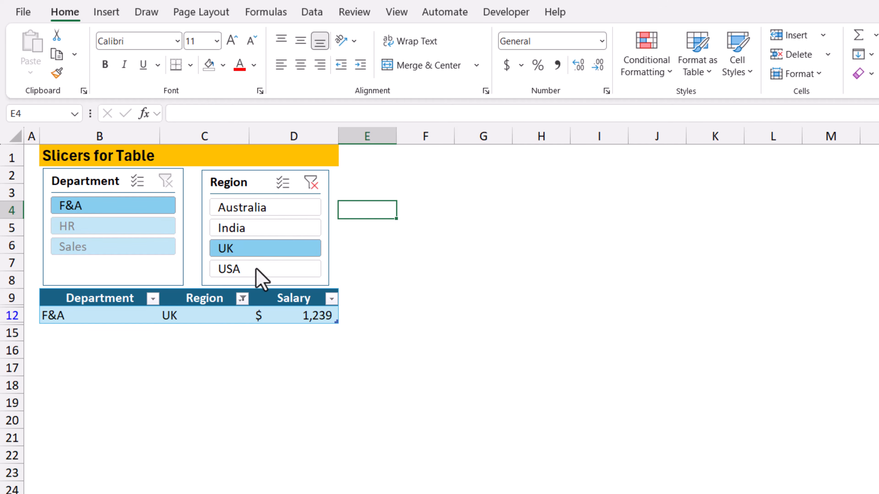
click(311, 182)
click(483, 280)
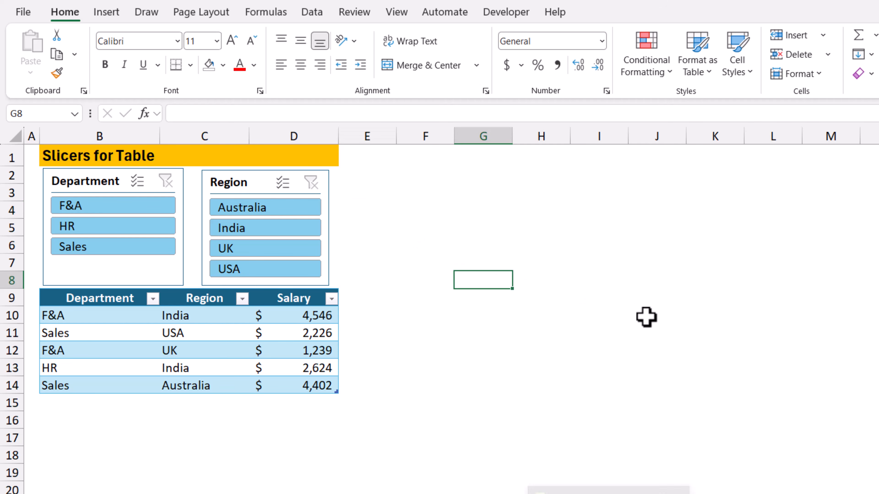